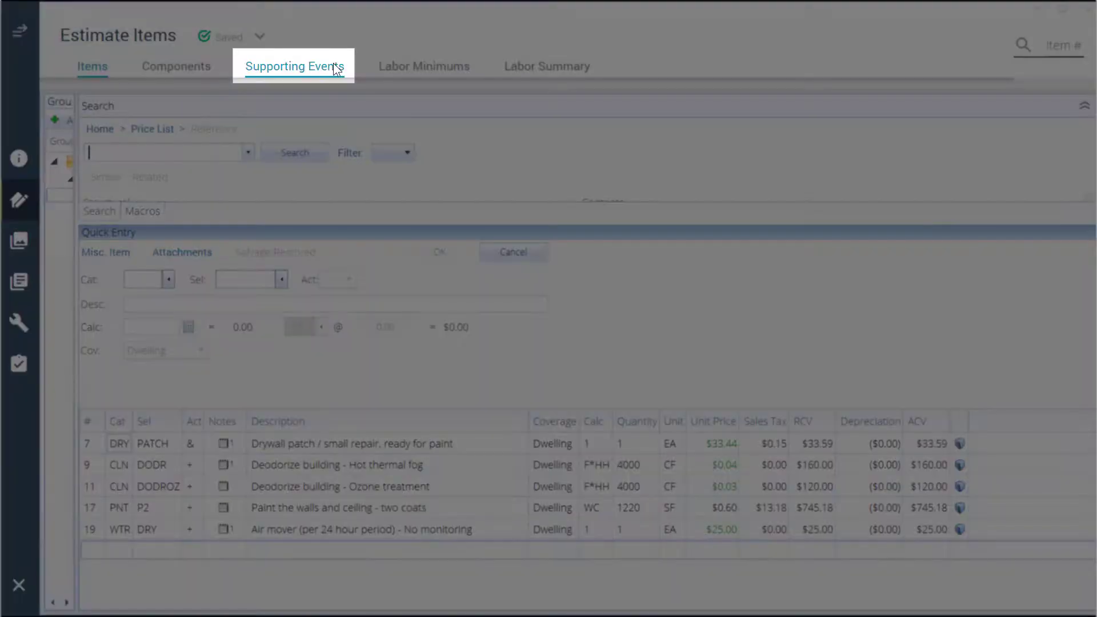
- On Supporting Events, expand Labor - Contractor and collapse the Materials group
click(333, 63)
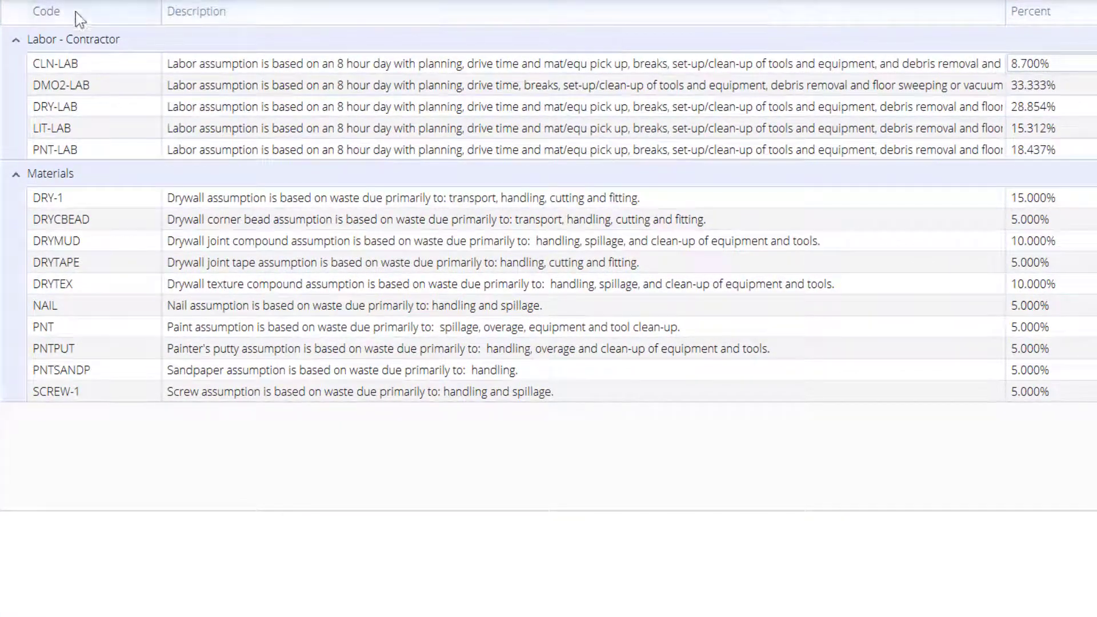
click(16, 40)
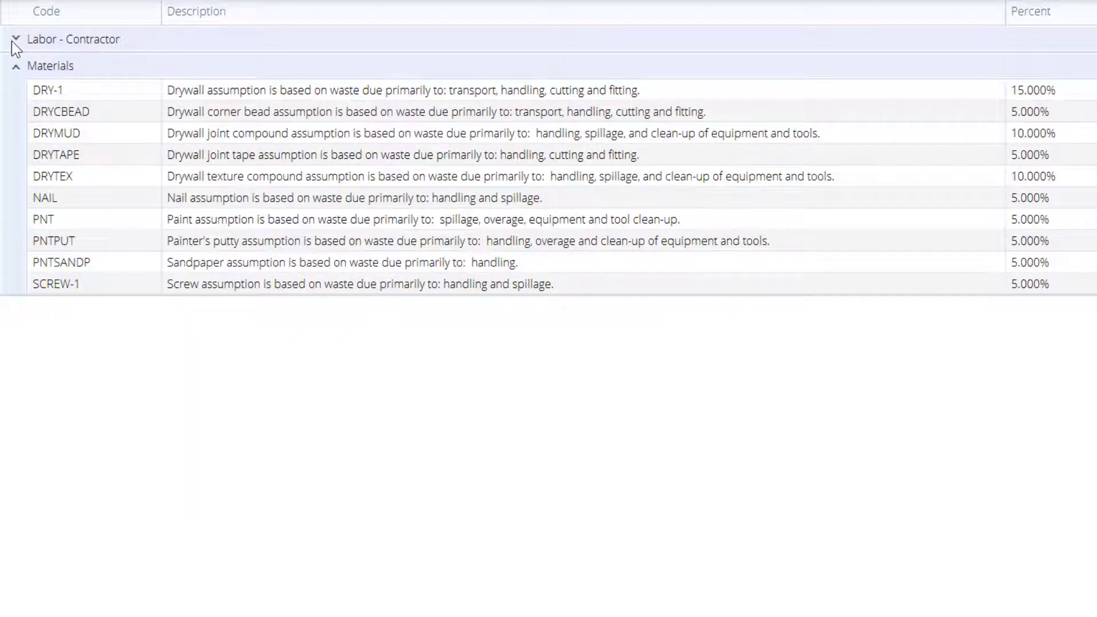
click(15, 65)
click(17, 39)
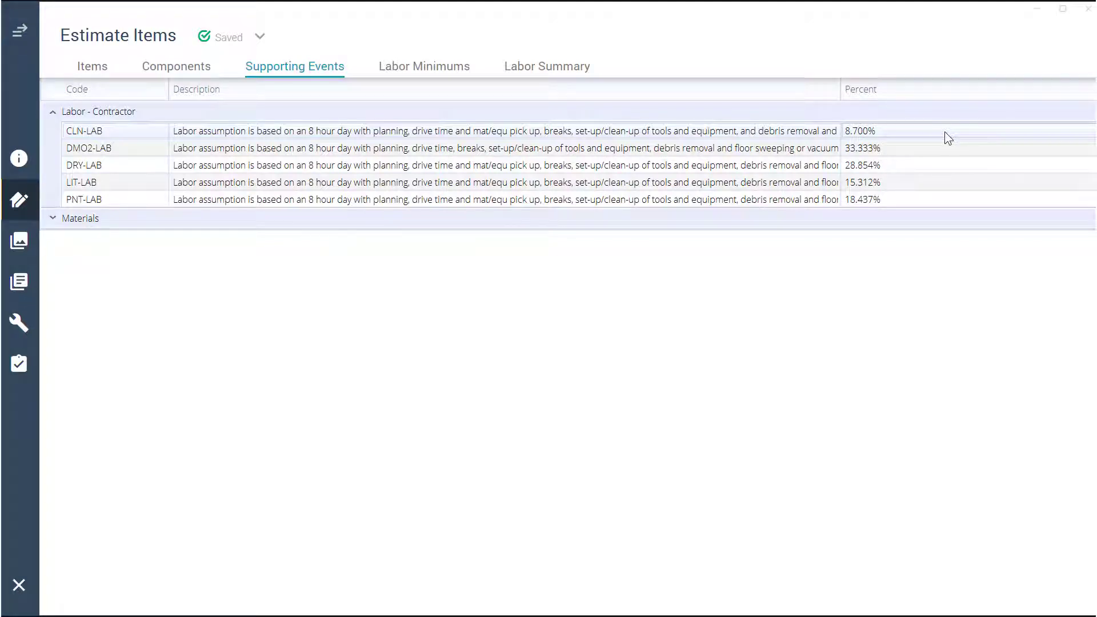
- Set the CLN-LAB labor percentage to 10.700%, then open a line item's notes on Items
click(944, 131)
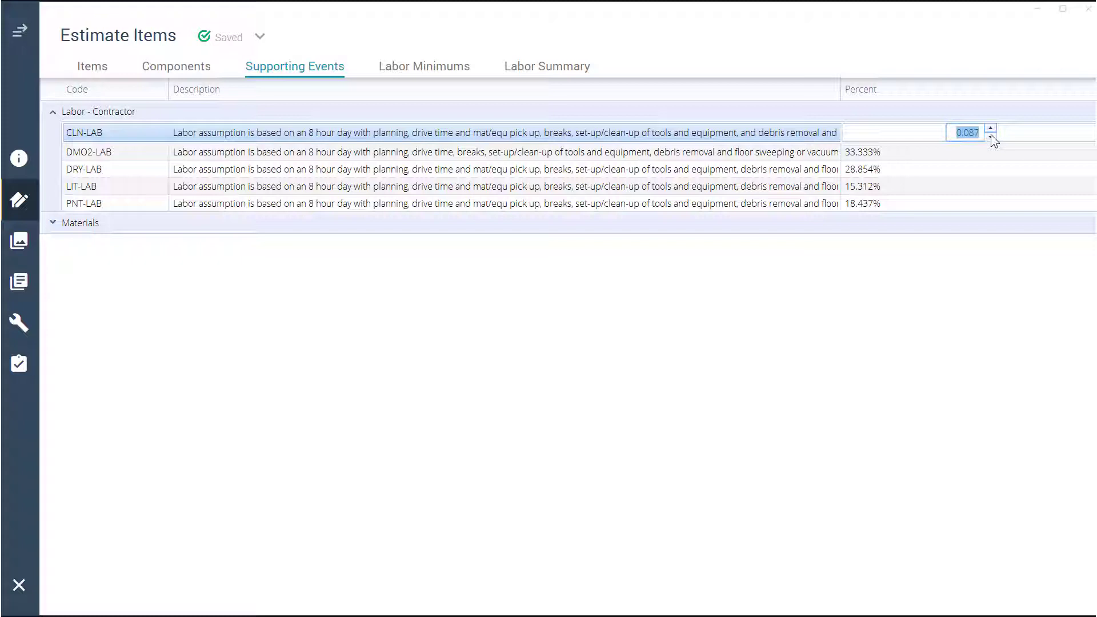
text(0.107)
click(970, 272)
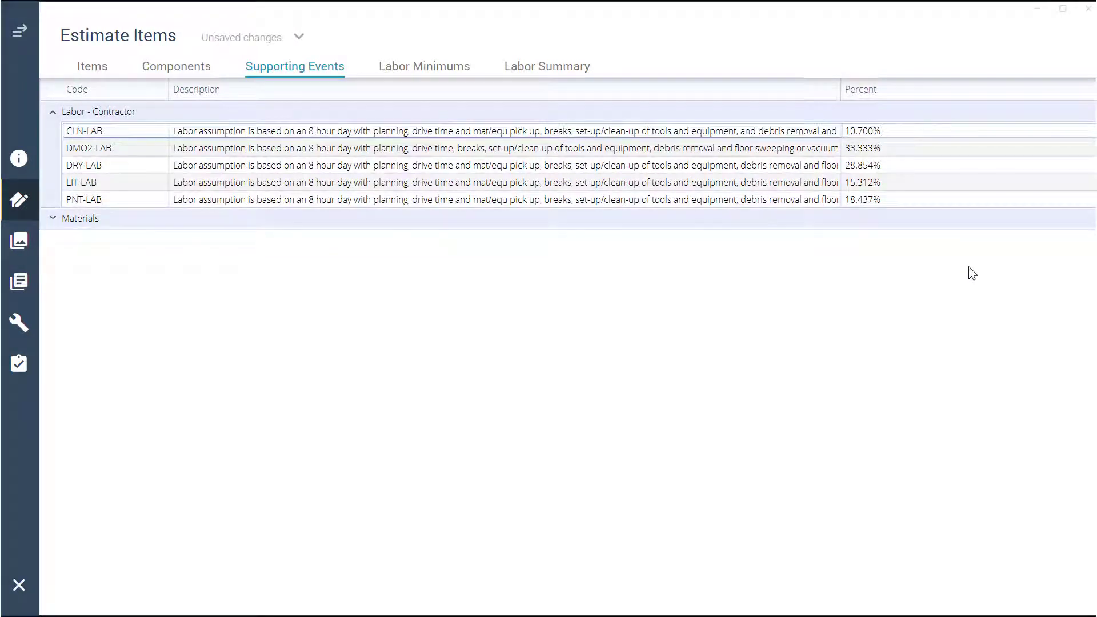
click(92, 67)
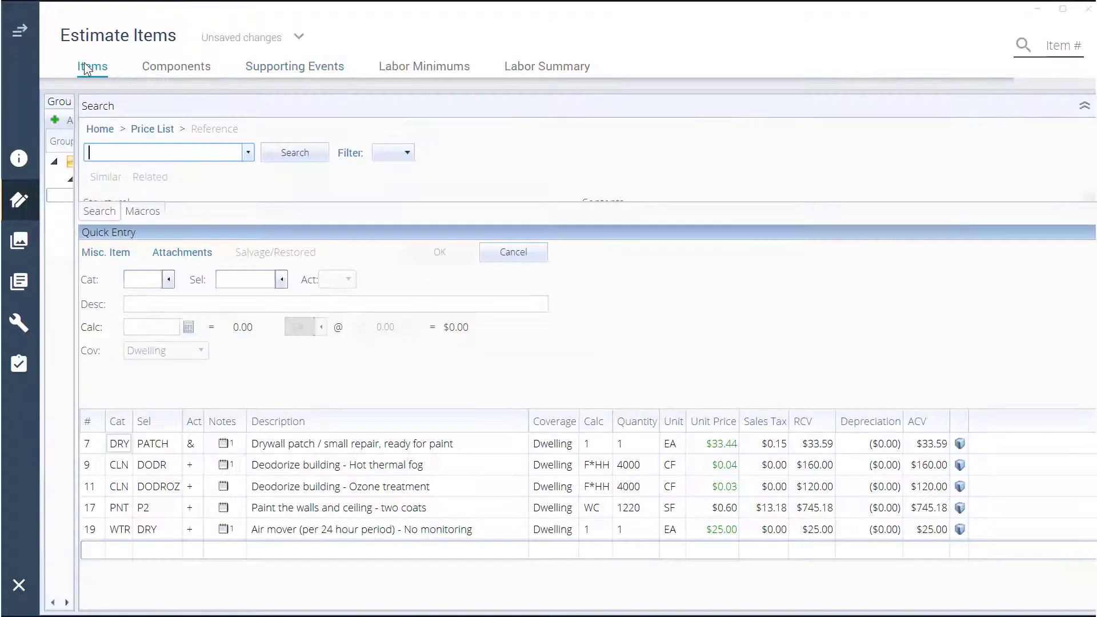
double_click(226, 463)
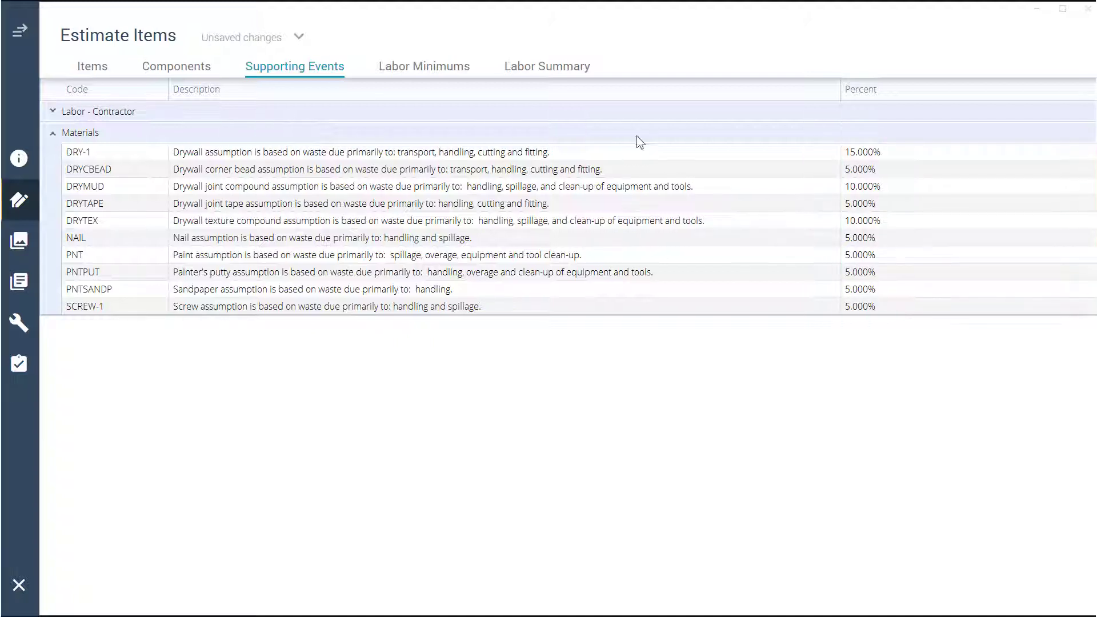
- Change DRY-1 drywall waste to 17%, dismiss the affected-items list, and save the estimate
click(917, 153)
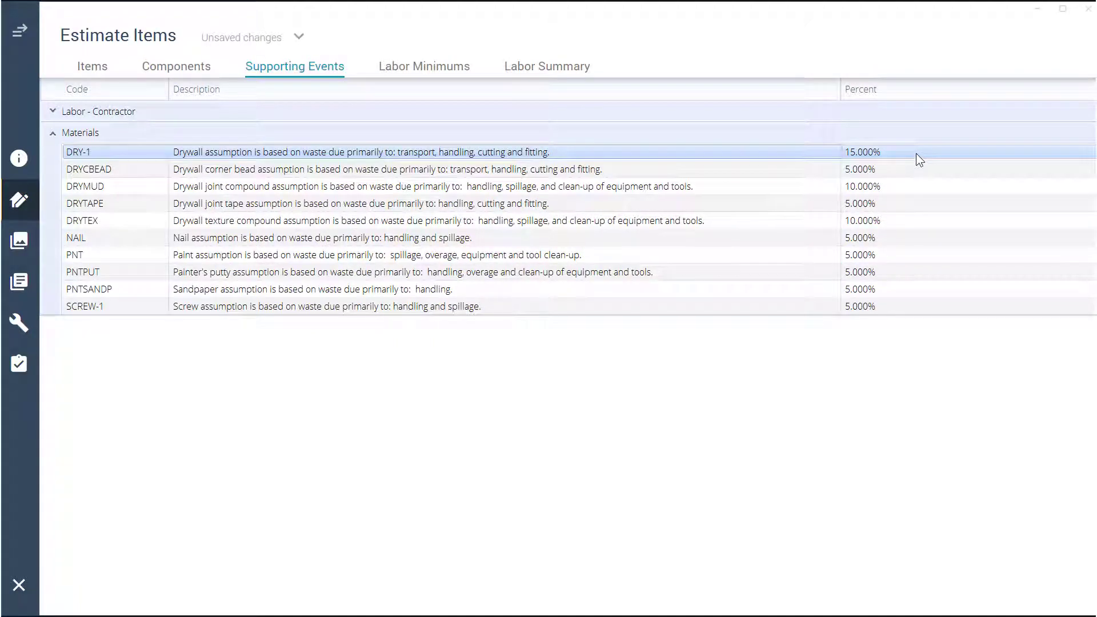
click(916, 154)
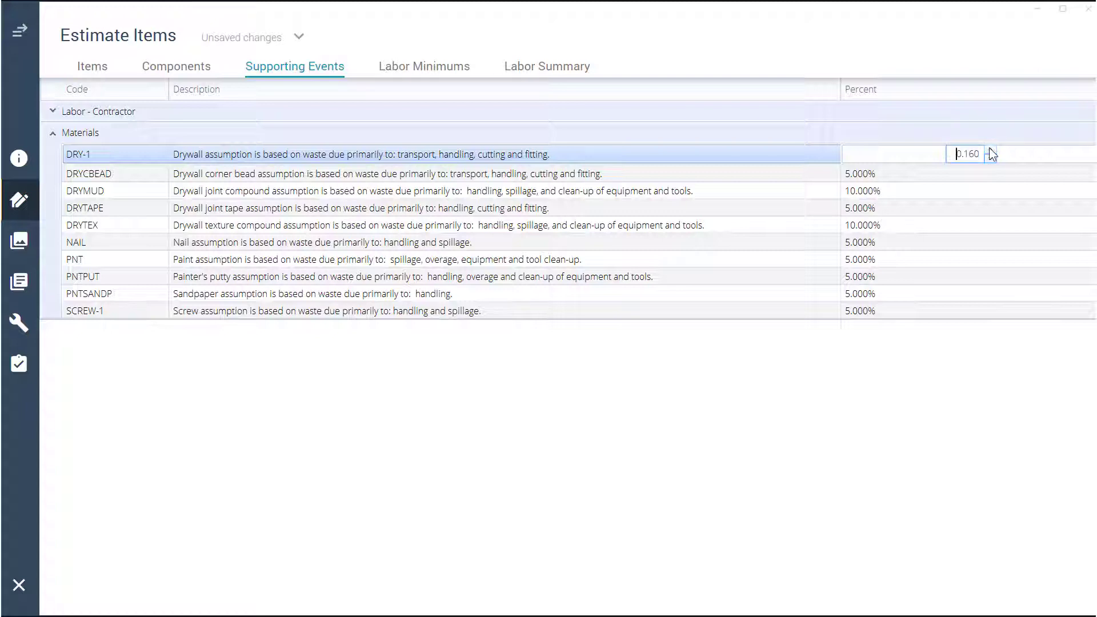
text(17)
key(Return)
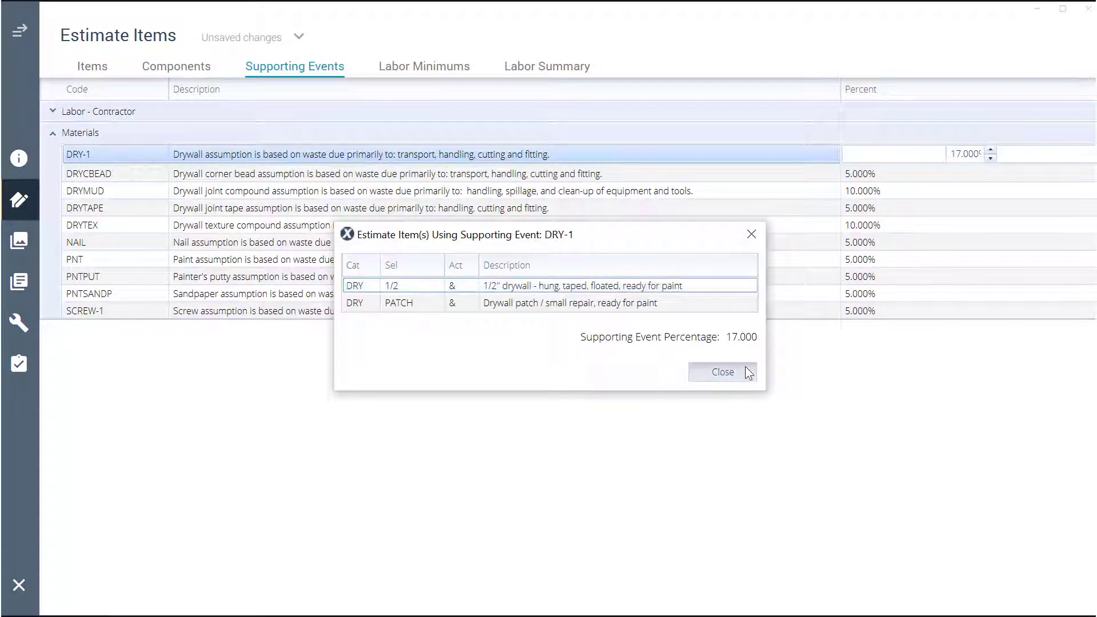
click(722, 371)
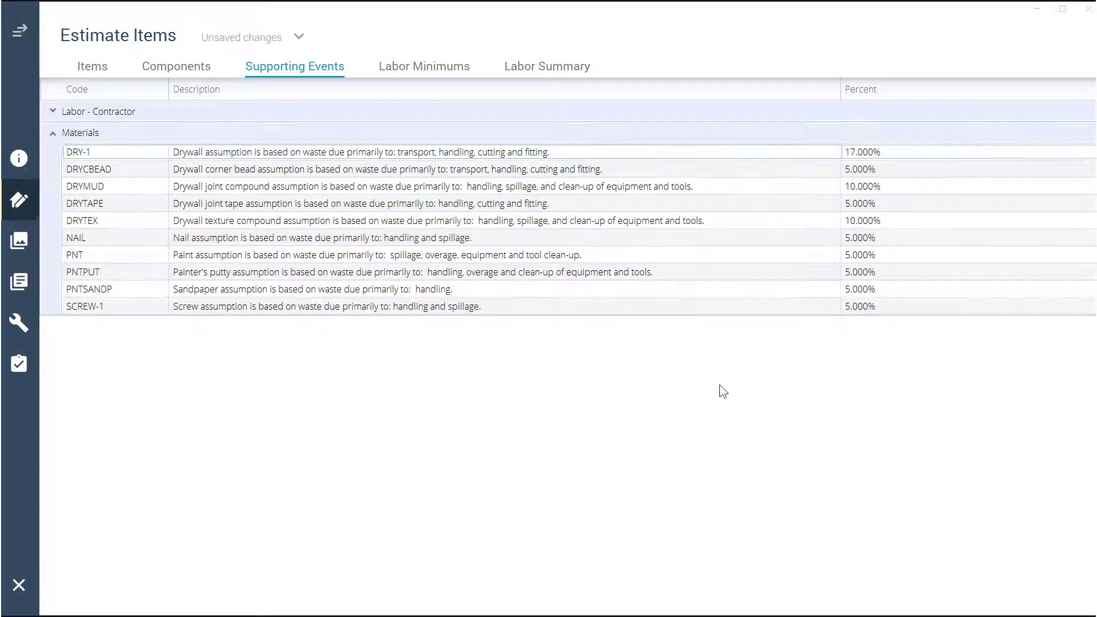
key(ctrl+s)
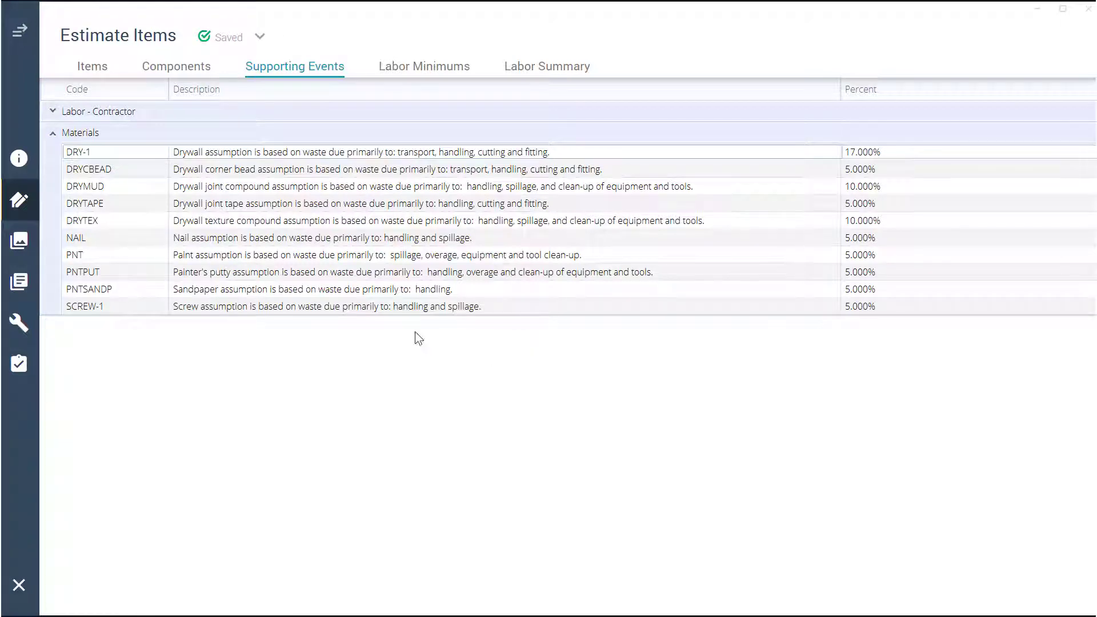
- Open the note on row 7 DRY PATCH, click into its text, then close it
click(97, 64)
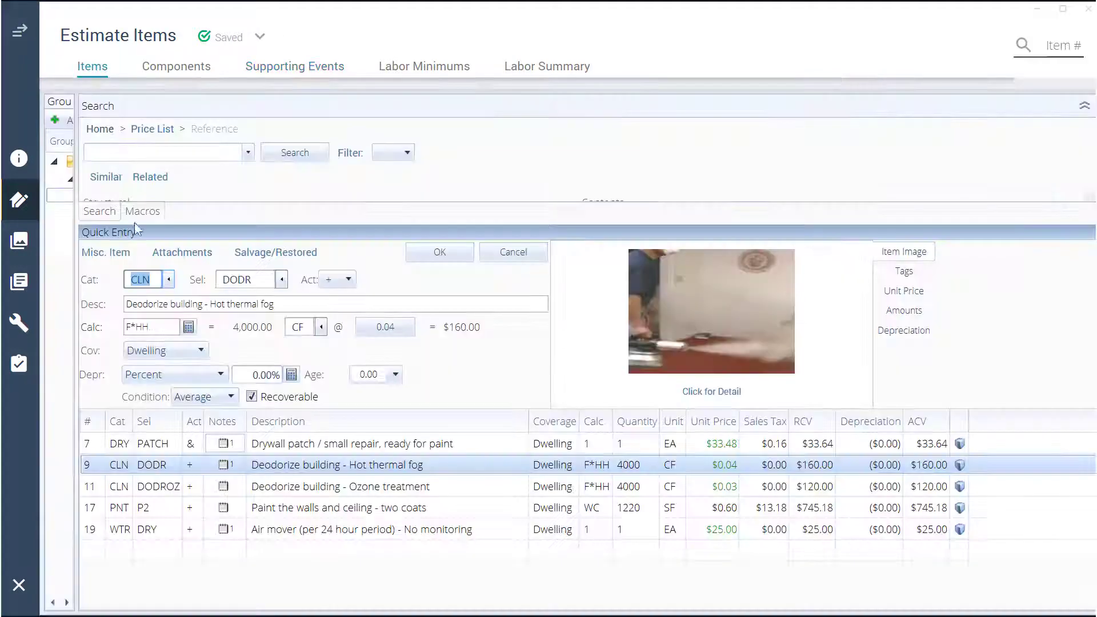
click(222, 446)
click(222, 447)
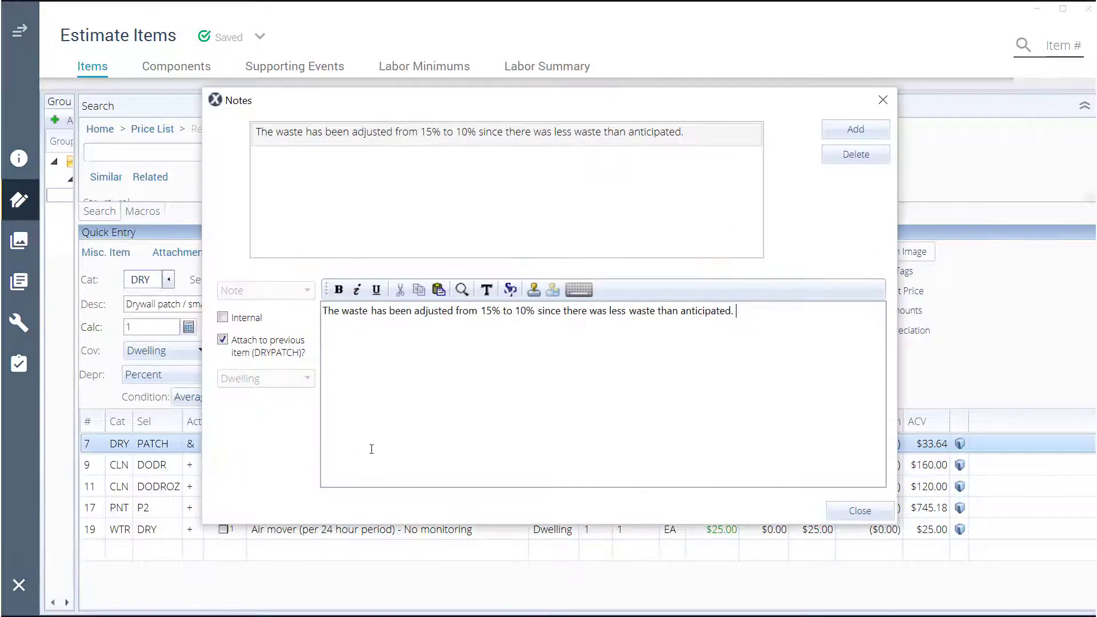
click(440, 445)
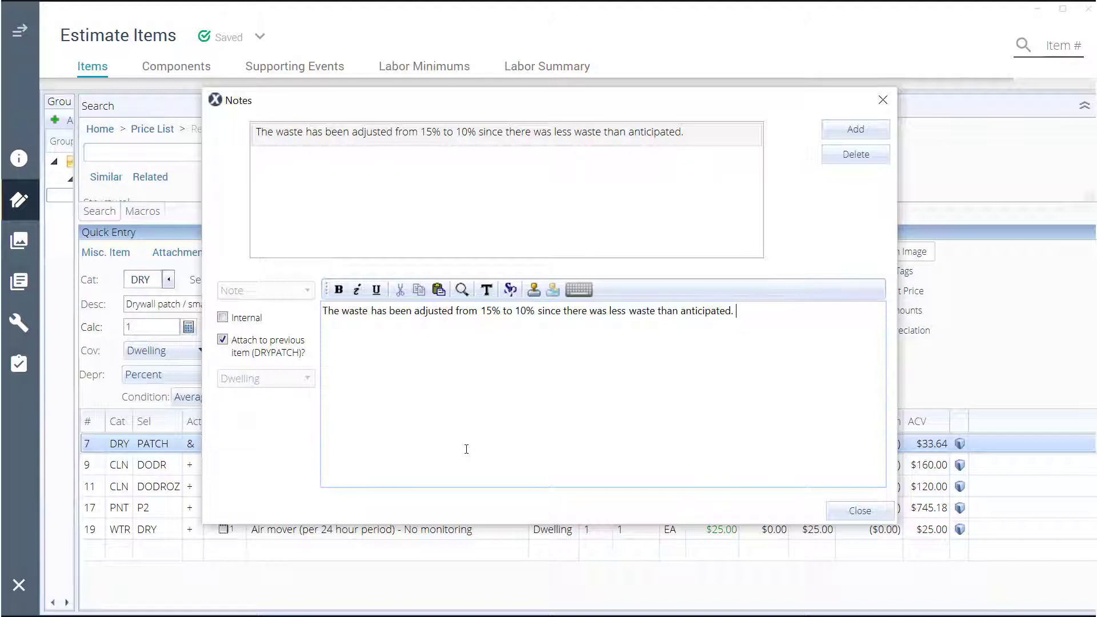
click(860, 511)
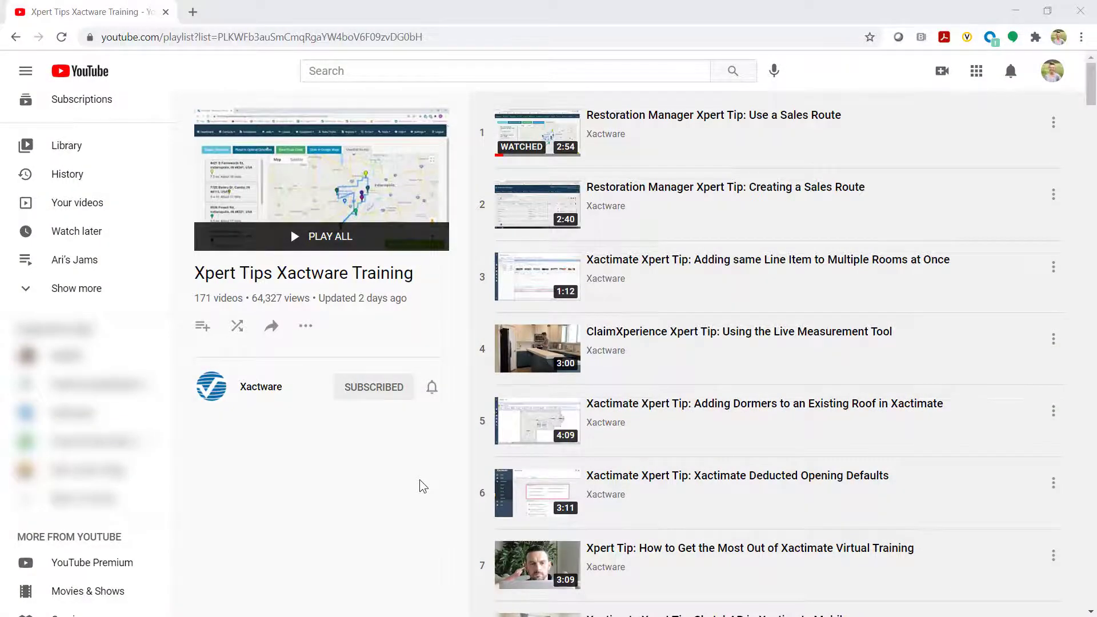
scroll(421, 486, down, 2)
scroll(419, 485, down, 2)
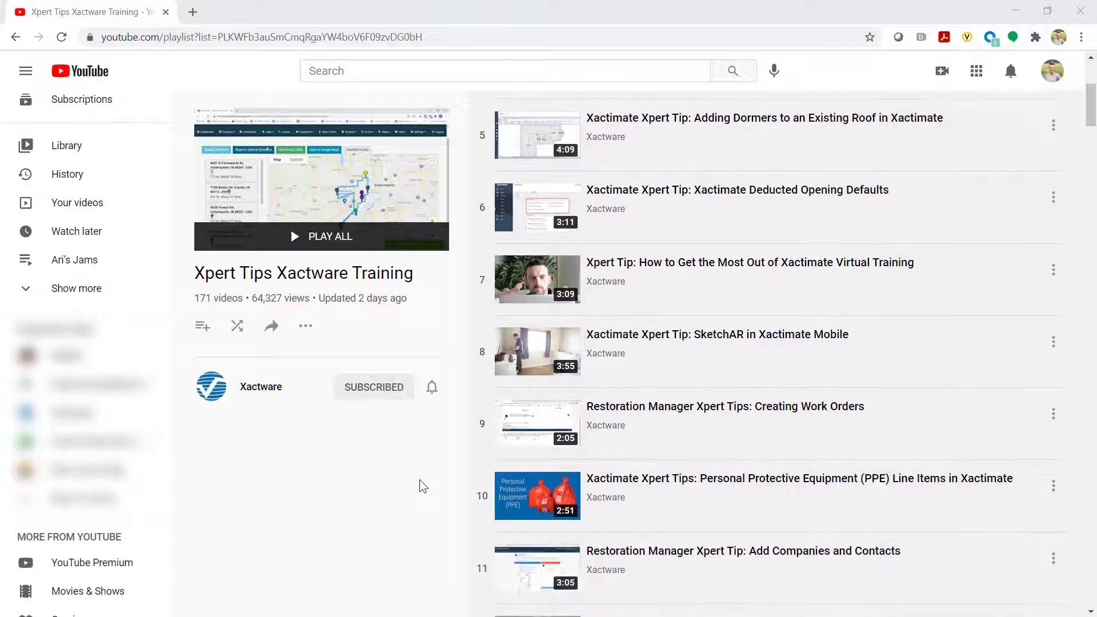
scroll(420, 486, down, 2)
scroll(421, 486, down, 1)
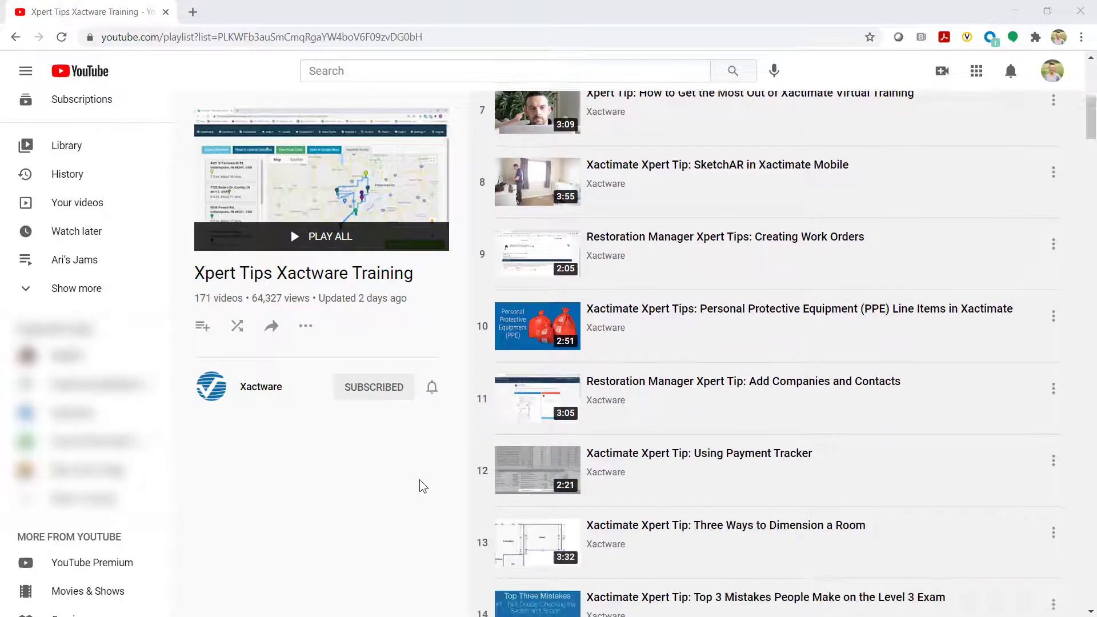
scroll(419, 486, down, 2)
scroll(420, 486, down, 1)
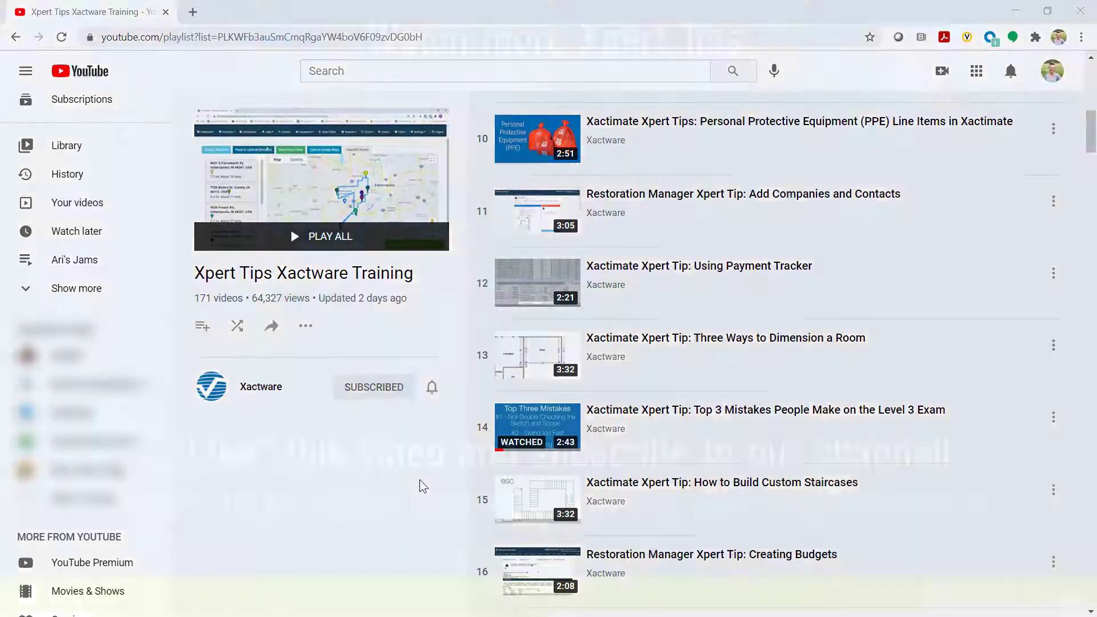